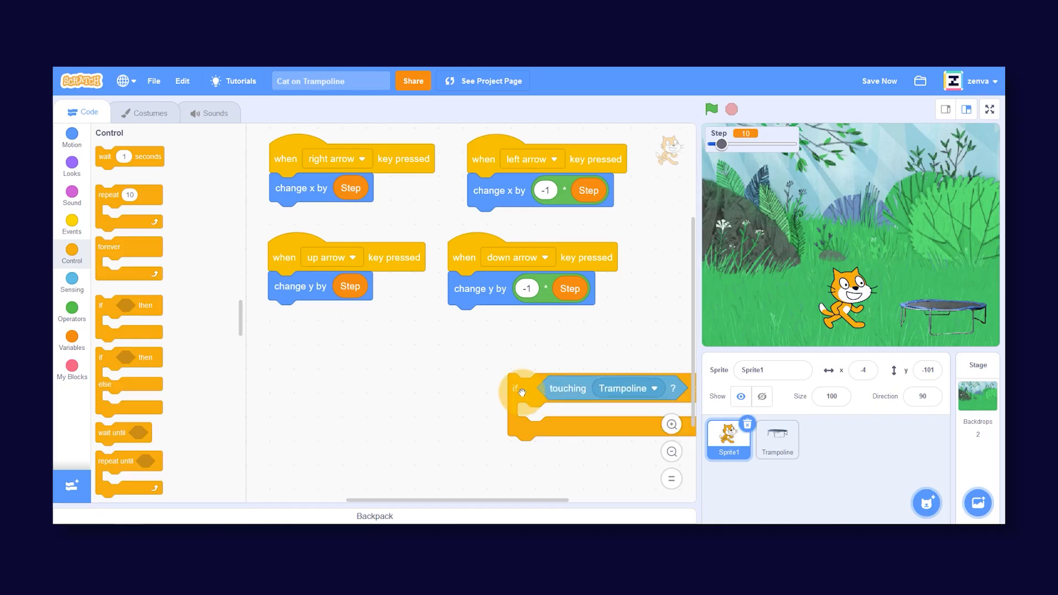
Add a say Hello! for 2 seconds block inside the if touching Trampoline check.
{"action": "left_click_drag", "start_coordinate": [543, 448], "coordinate": [319, 452]}
{"action": "left_click", "coordinate": [72, 164]}
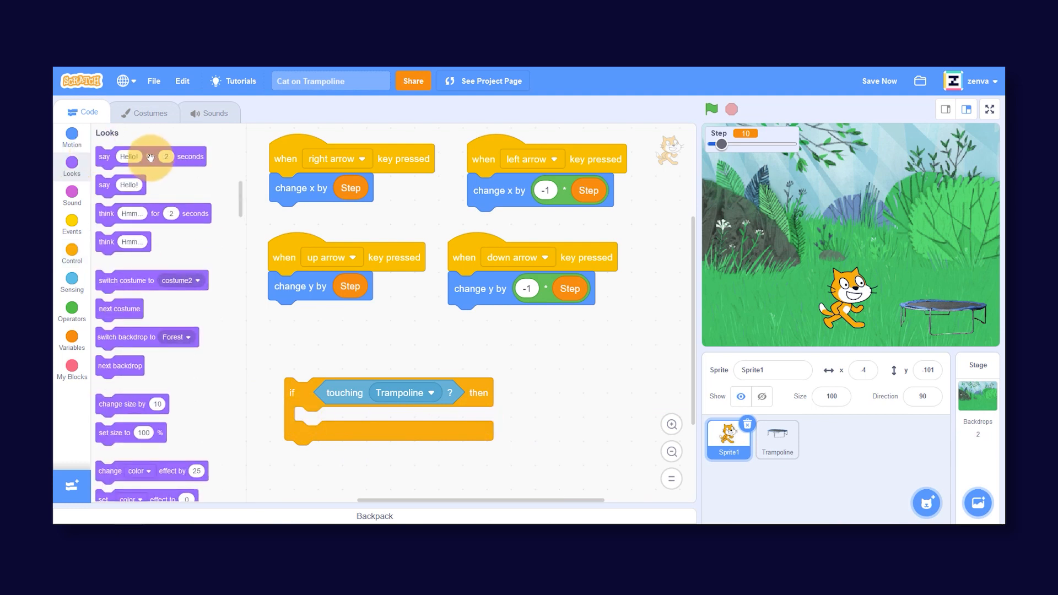
{"action": "left_click_drag", "start_coordinate": [150, 158], "coordinate": [317, 419]}
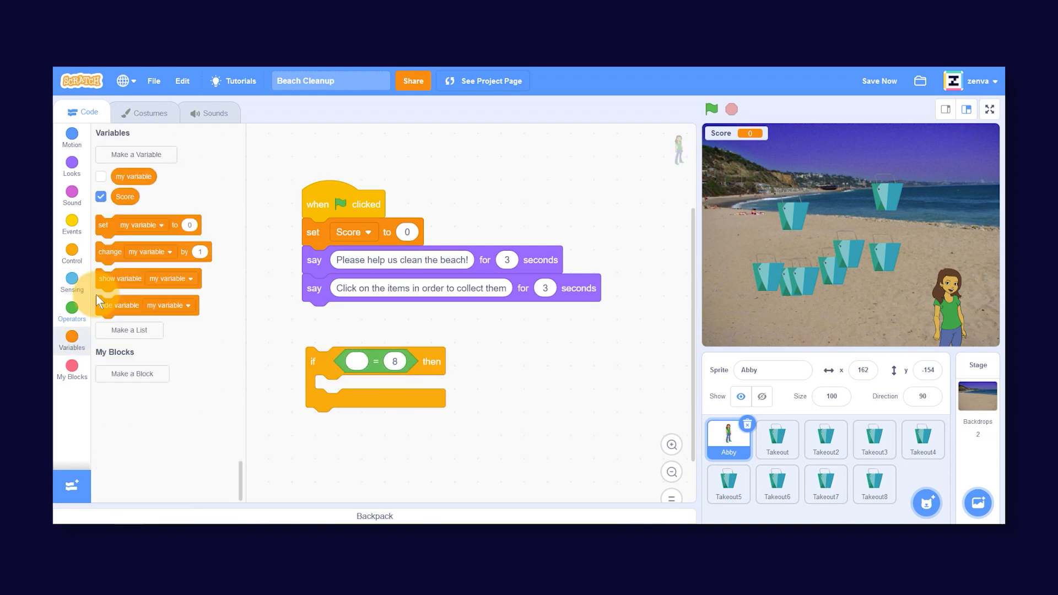
Put a 'beach is clean' say block in the if Score = 8 check and wrap it in a forever loop.
{"action": "left_click", "coordinate": [72, 166]}
{"action": "left_click_drag", "start_coordinate": [105, 156], "coordinate": [325, 392]}
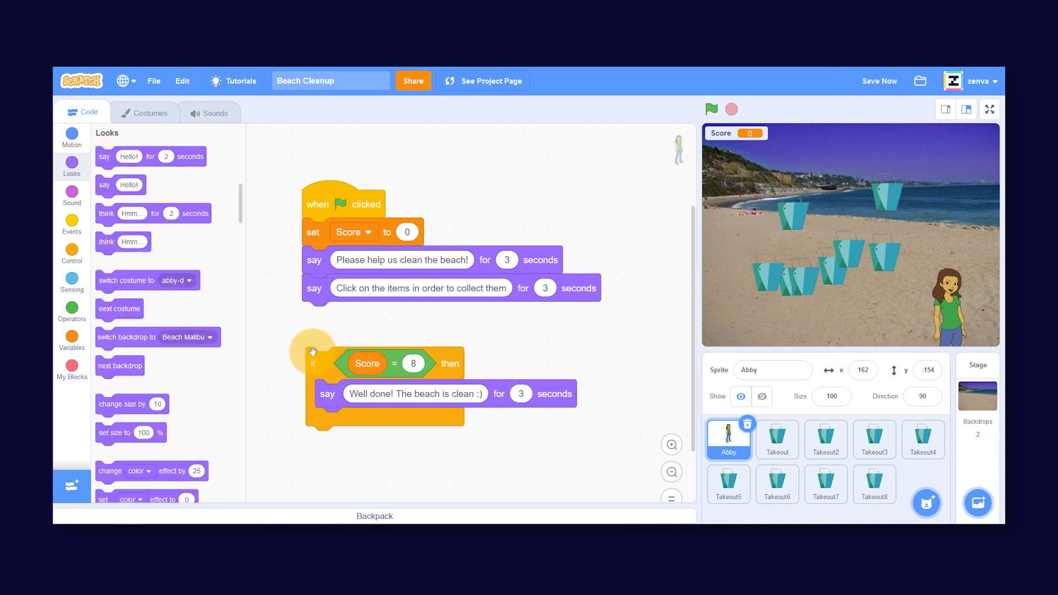
{"action": "left_click", "coordinate": [71, 252]}
{"action": "left_click_drag", "start_coordinate": [116, 326], "coordinate": [329, 339]}
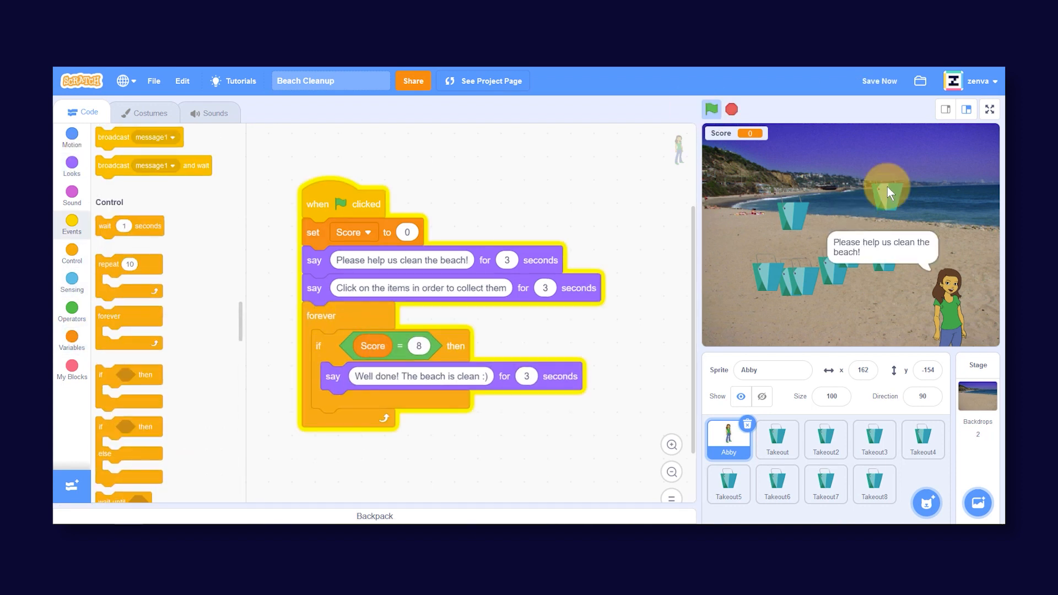